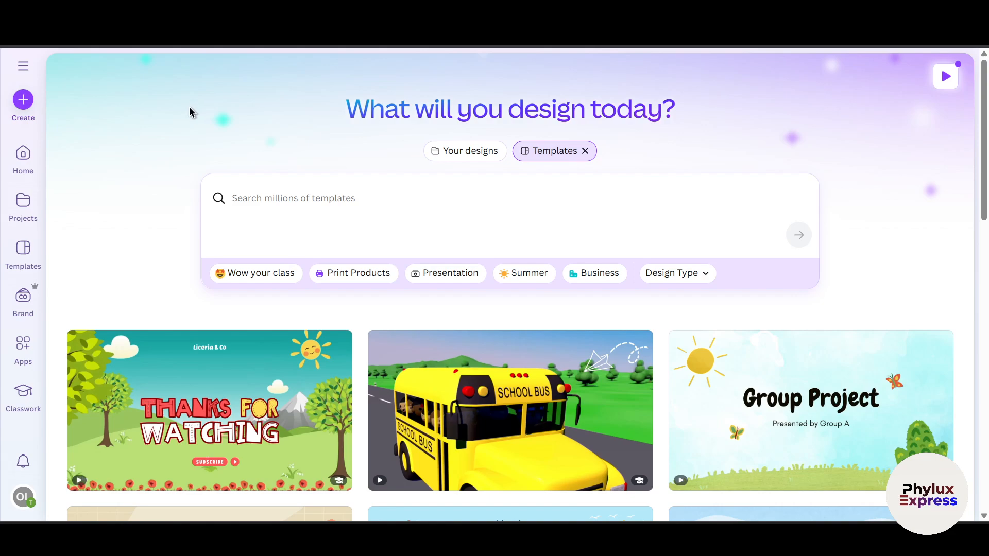
scroll(190, 126, "down", 6)
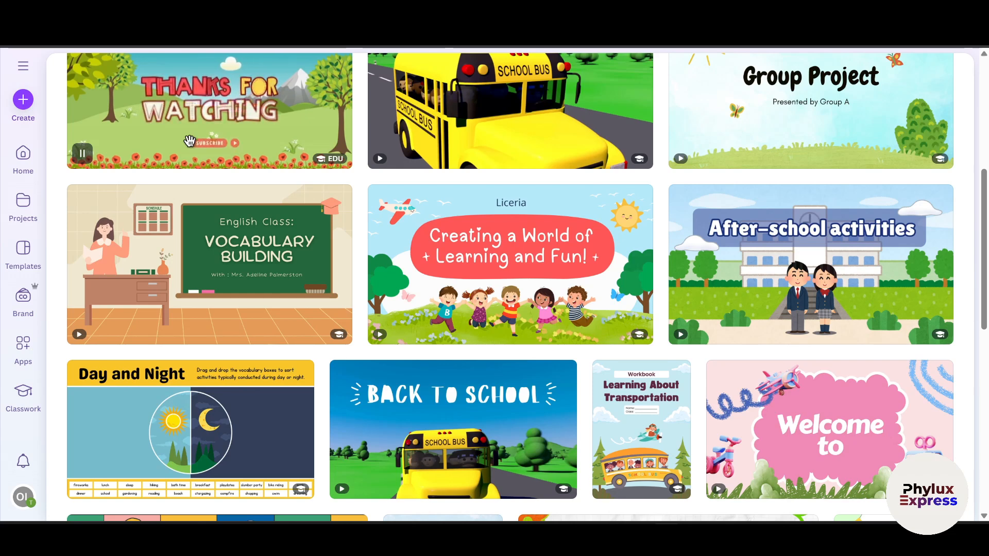
scroll(189, 140, "up", 3)
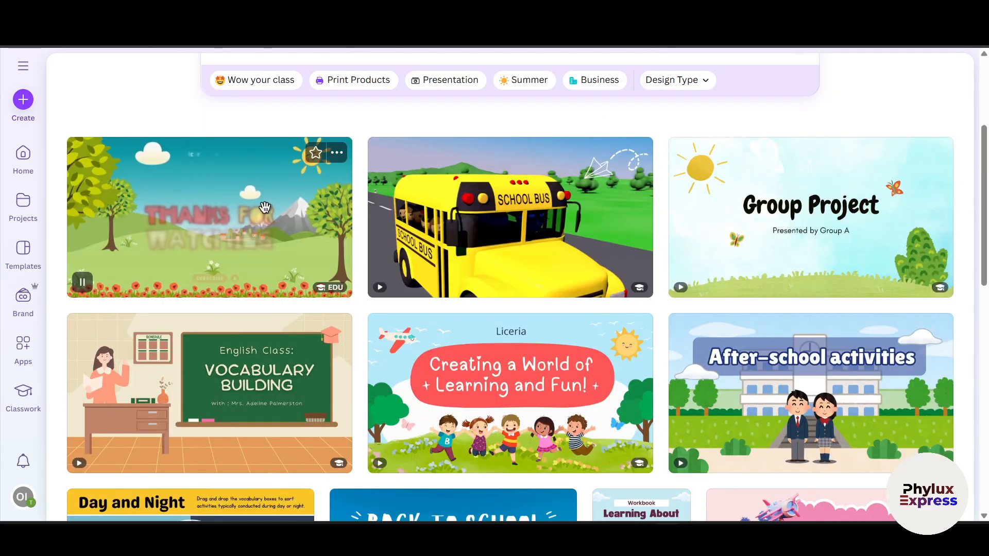
scroll(320, 236, "down", 2)
scroll(320, 236, "down", 2)
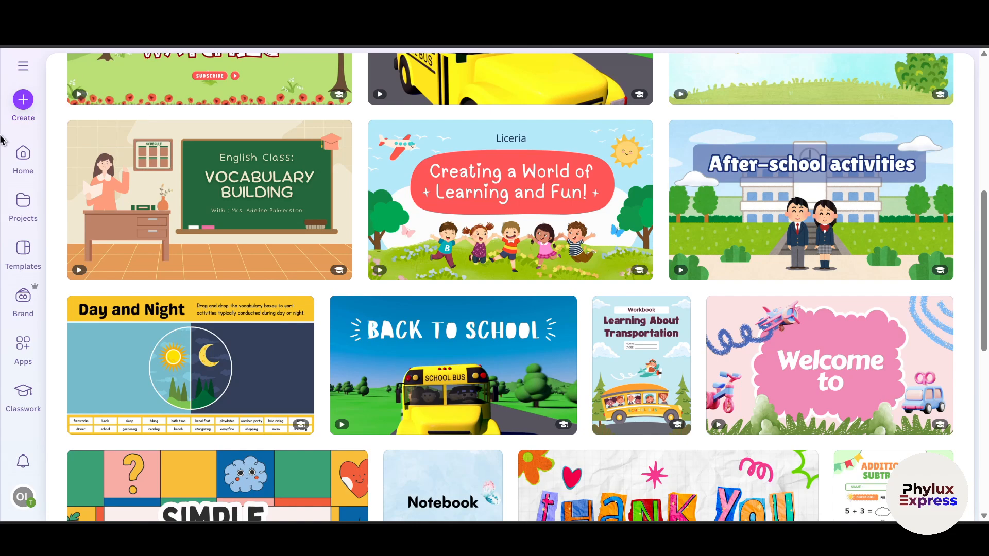
scroll(23, 154, "up", 1)
left_click(24, 153)
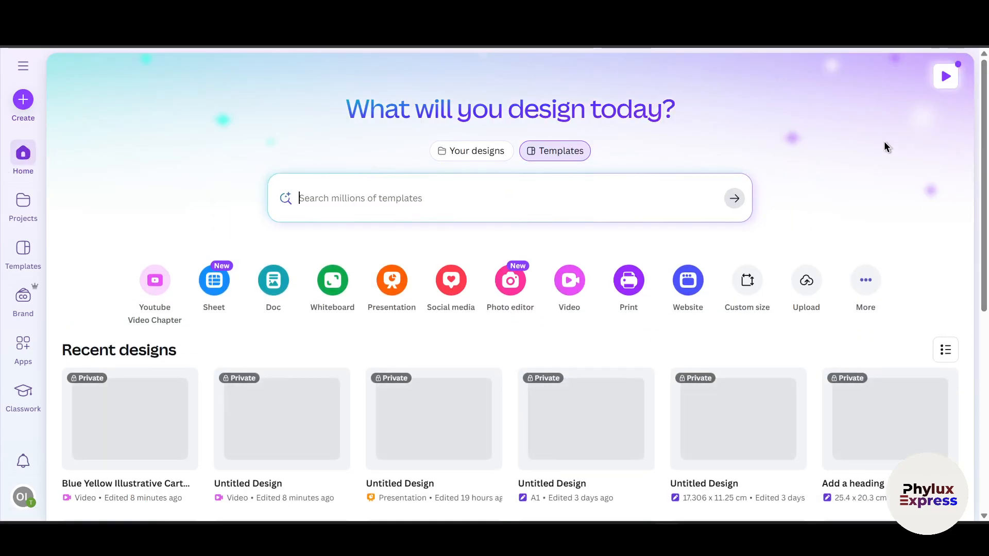
type("as")
key("BackSpace")
key("BackSpace")
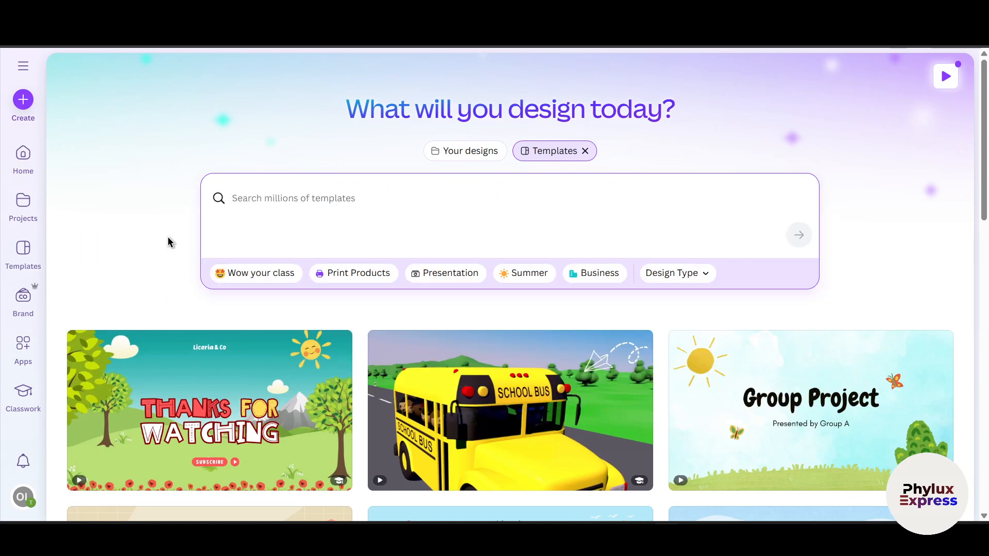
left_click(186, 214)
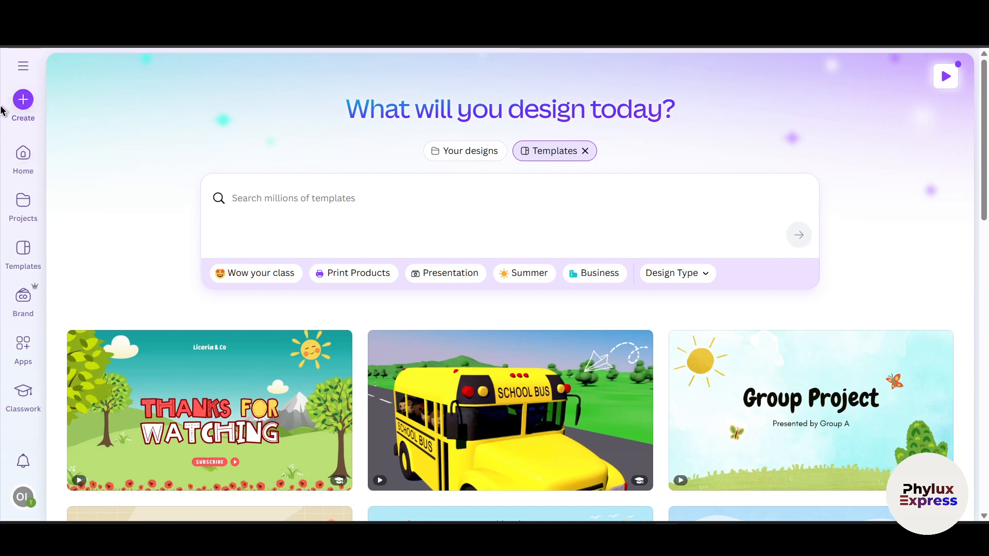
Create a new blank Presentation (16:9) design.
left_click(20, 109)
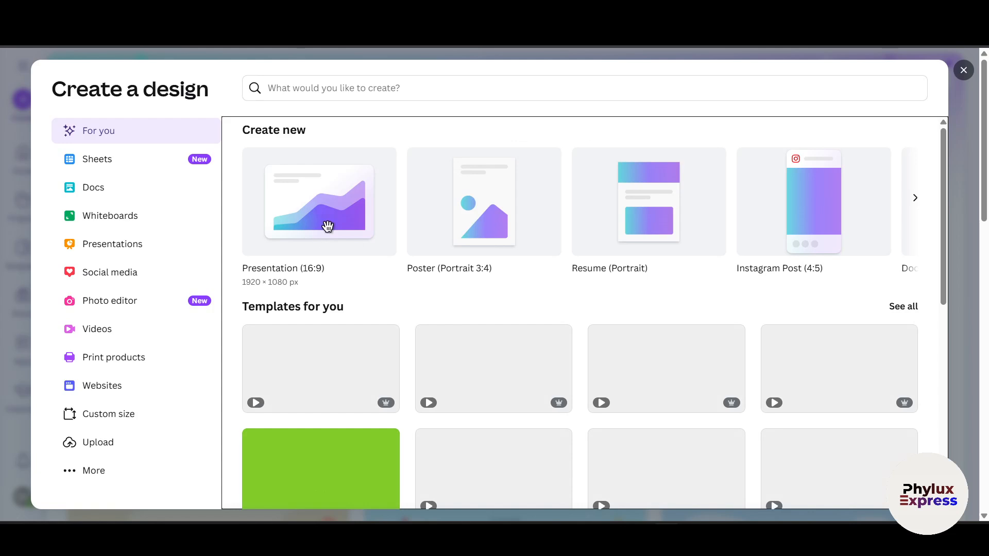
left_click(328, 227)
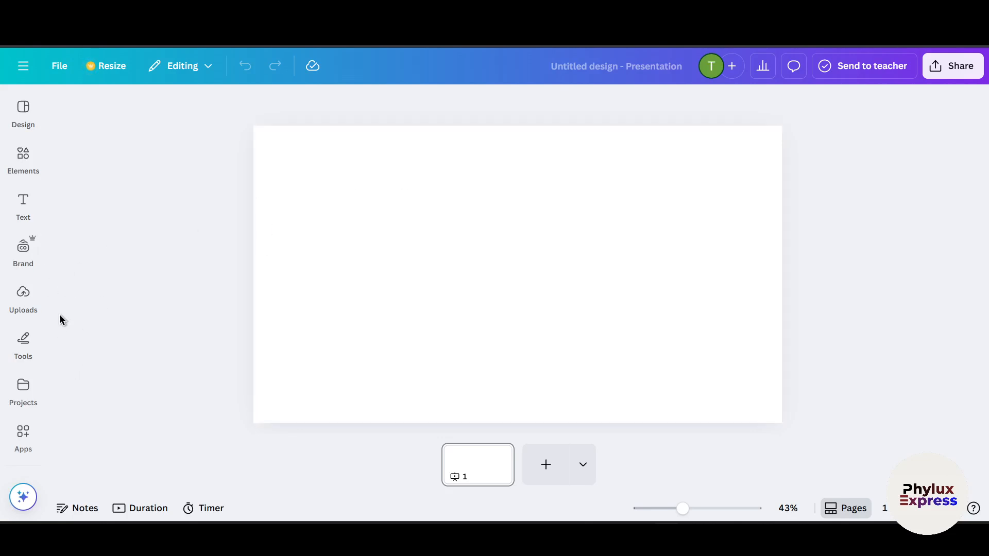
Add the bottle image "pngimg.com - coca_cola_PNG8899" from the Downloads folder to the slide and move it to the upper middle.
left_click(25, 295)
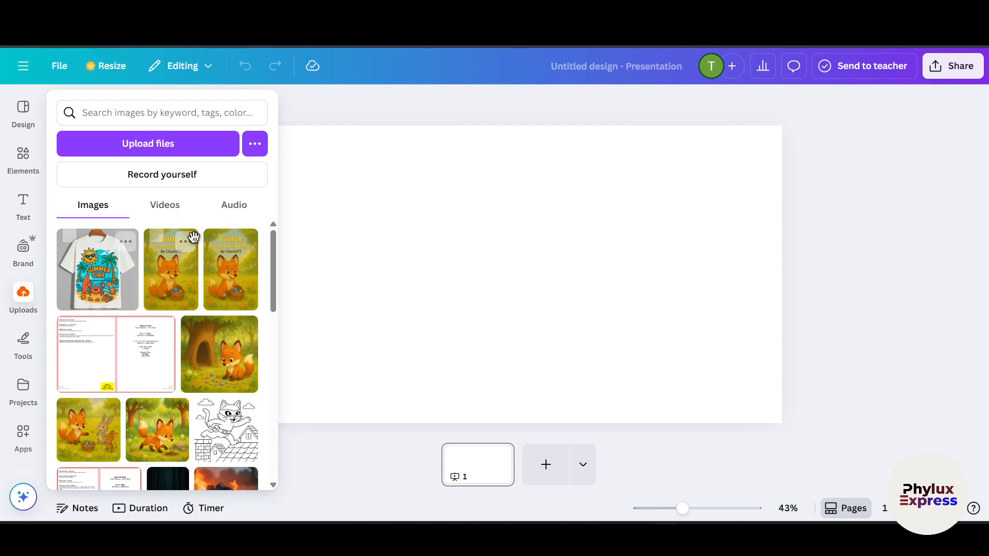
left_click(510, 193)
left_click(24, 299)
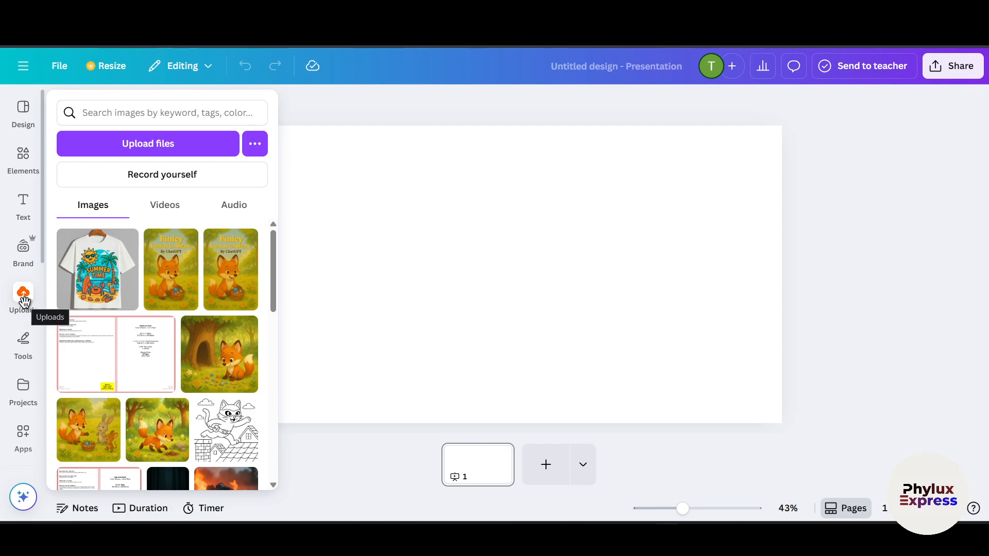
left_click(25, 298)
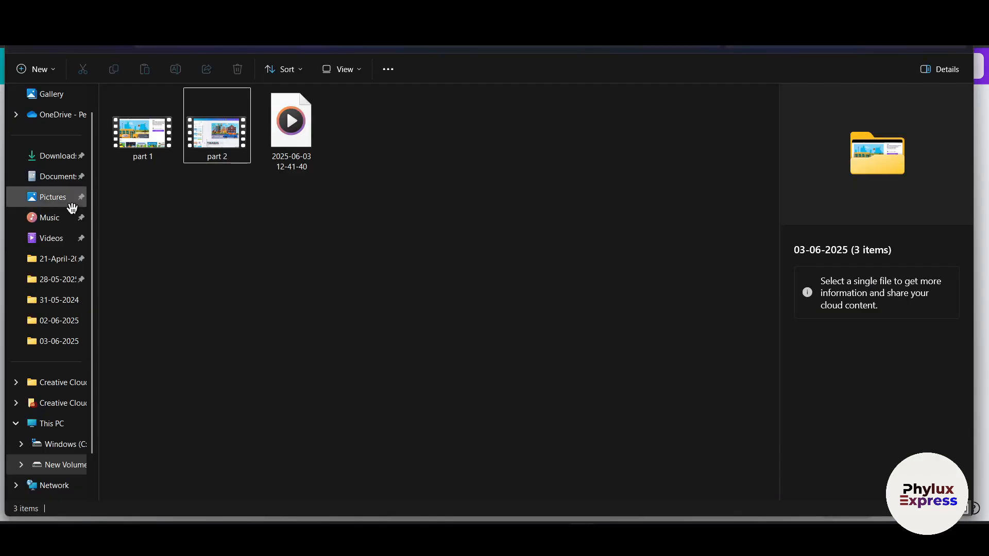
left_click(66, 158)
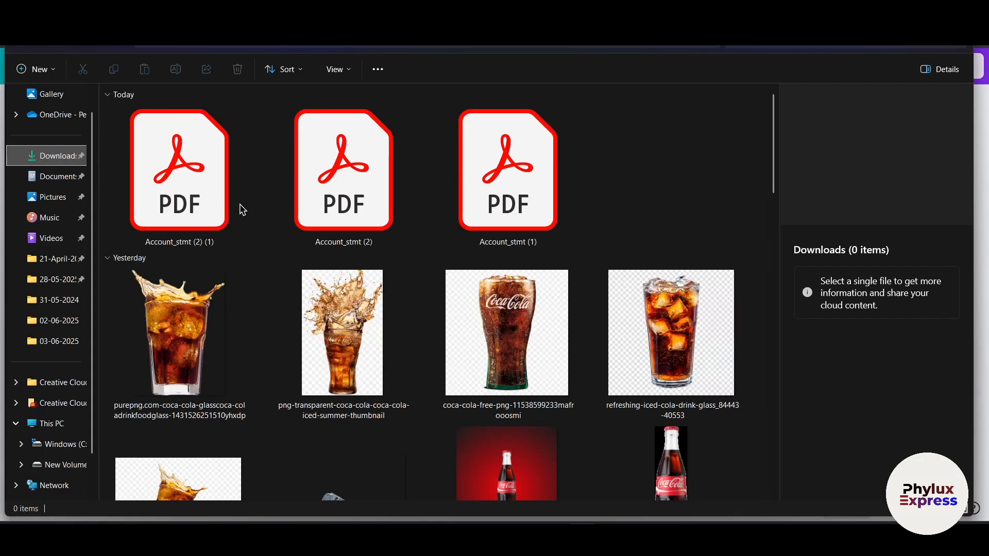
scroll(414, 353, "down", 3)
scroll(502, 293, "up", 1)
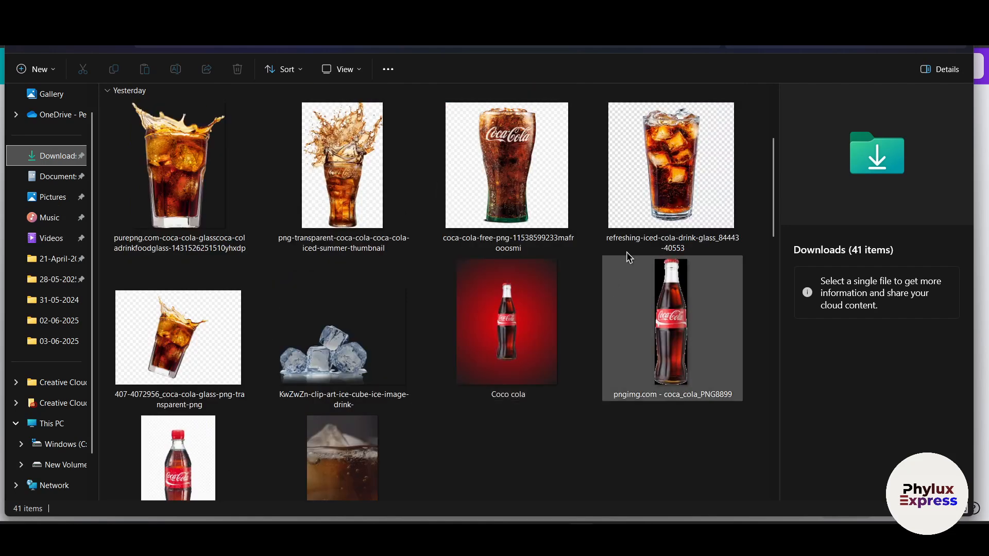
left_click(683, 364)
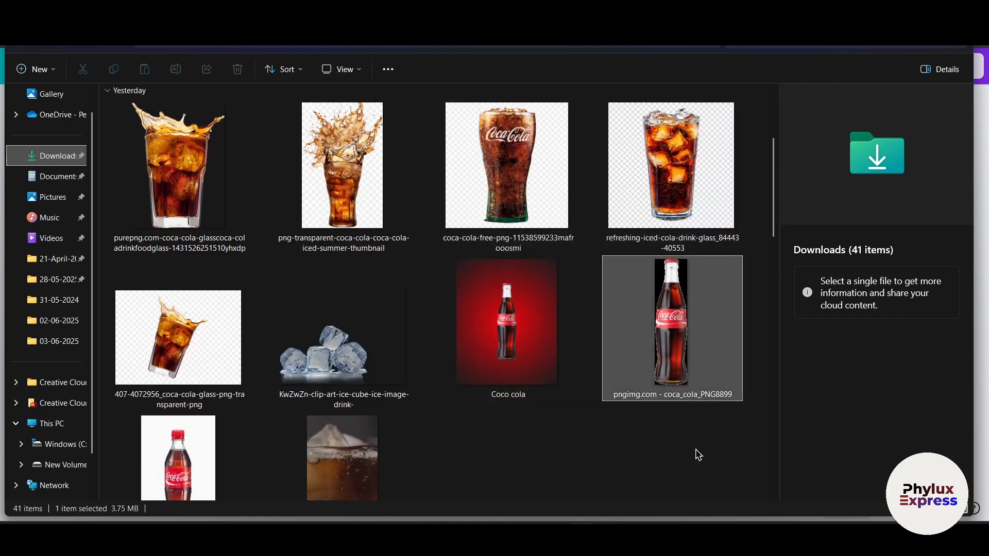
left_click_drag(671, 335, 564, 271)
left_click_drag(510, 252, 510, 254)
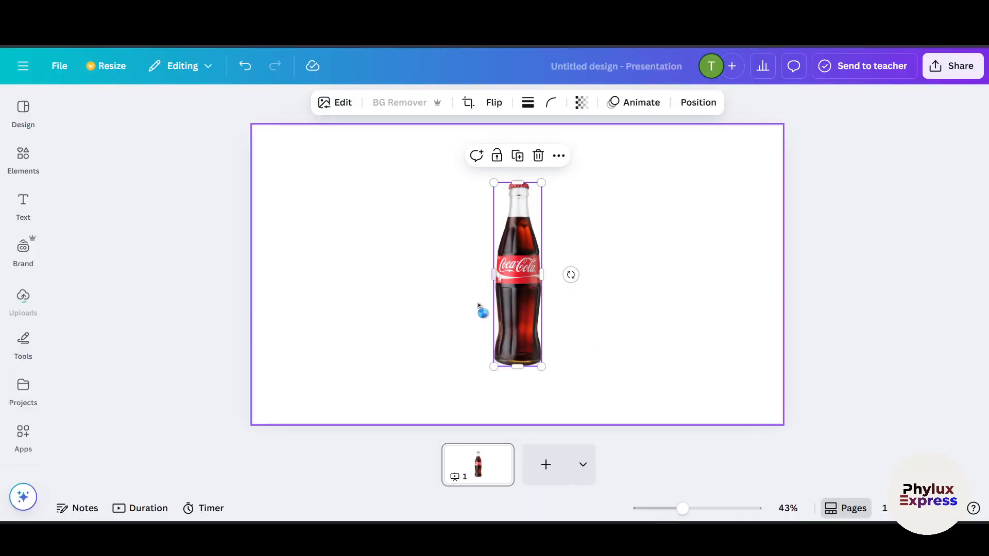
left_click(27, 308)
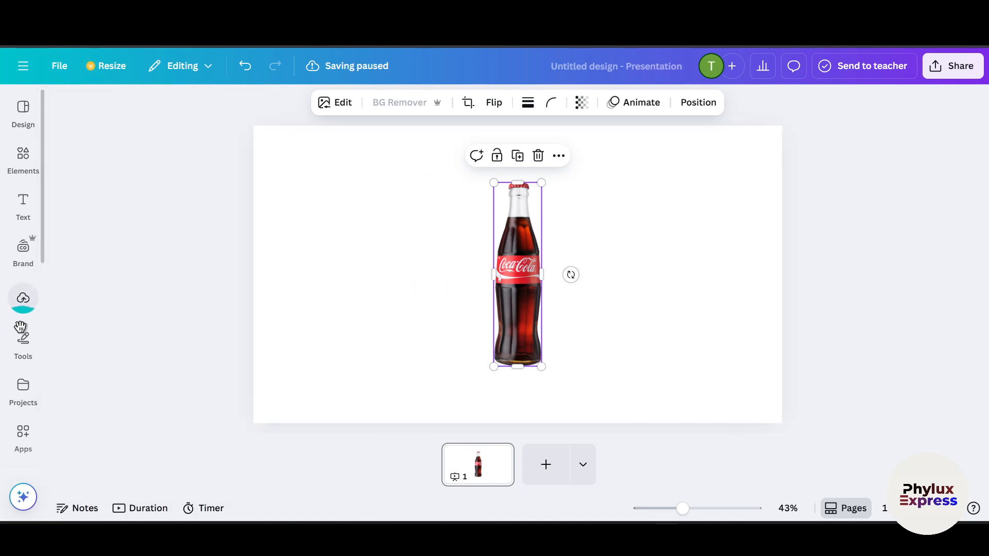
left_click_drag(532, 269, 549, 256)
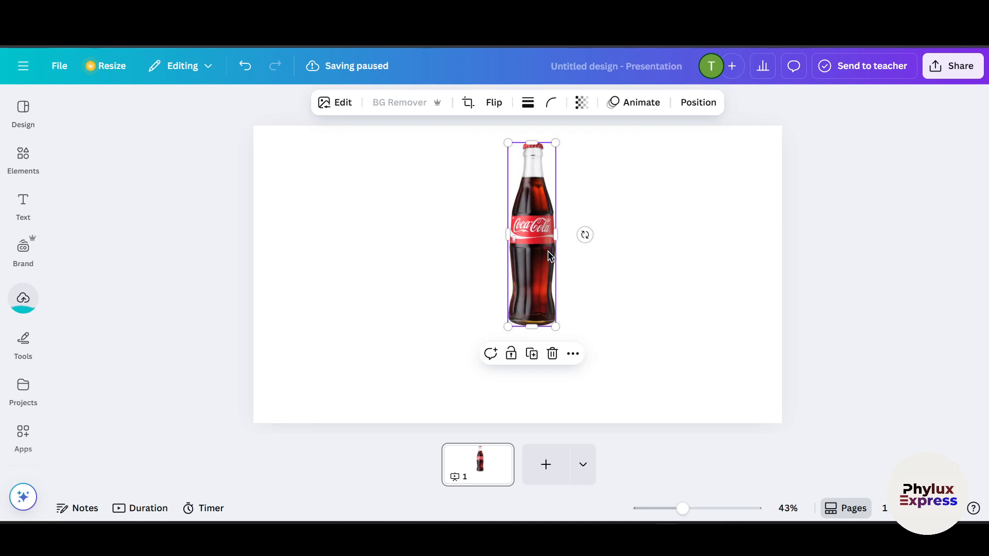
Look through the photo animation effects offered for the bottle, from Featured to Add-on effects.
left_click(646, 100)
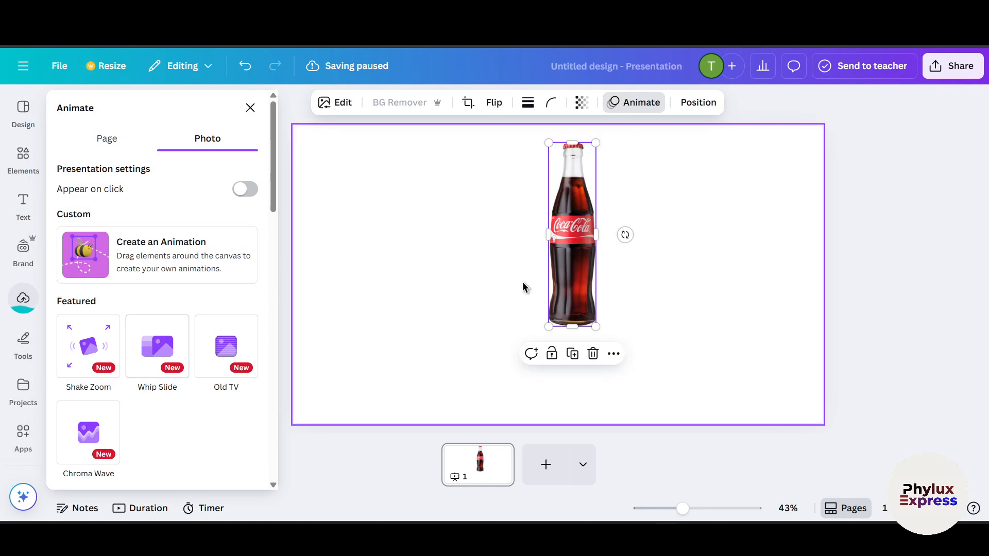
scroll(159, 307, "down", 3)
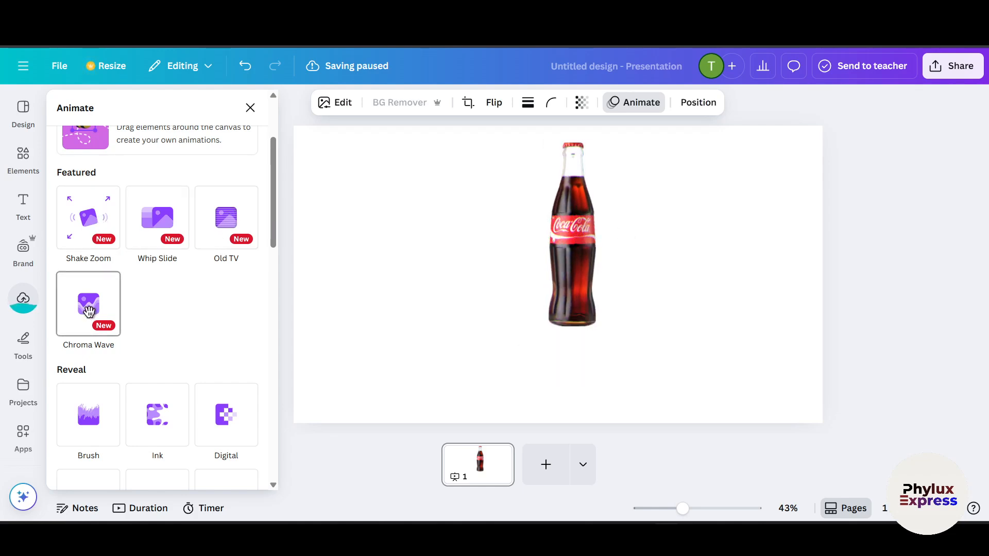
scroll(91, 427, "down", 2)
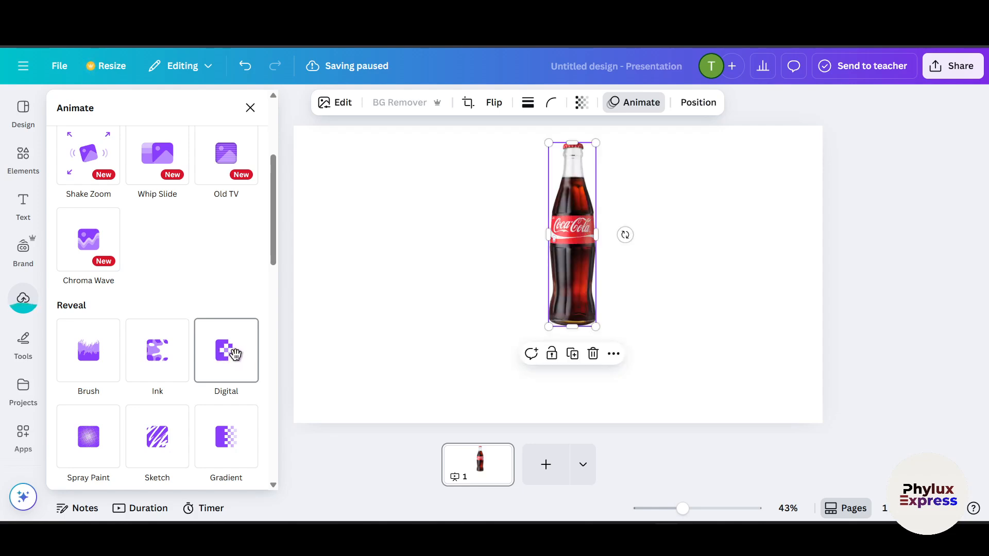
scroll(237, 352, "down", 4)
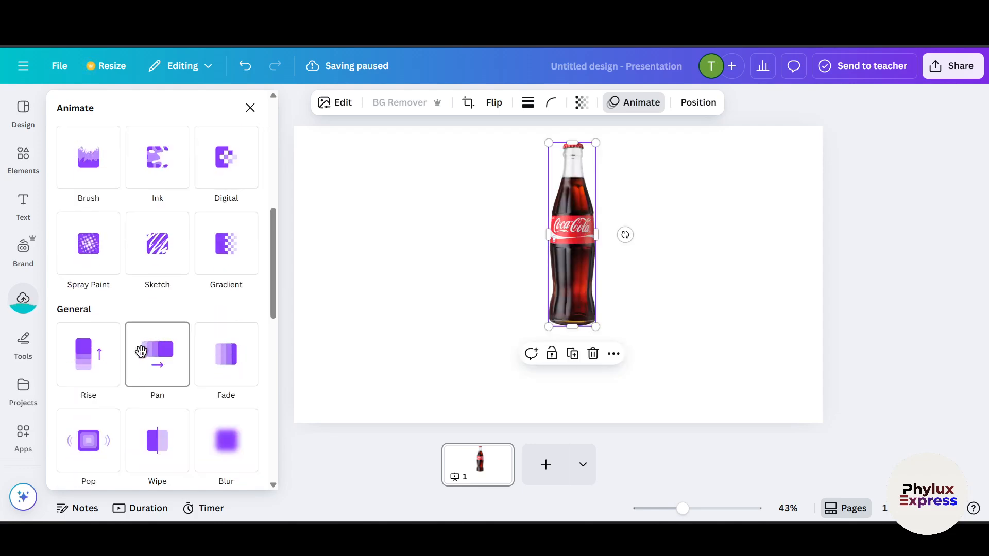
scroll(242, 438, "down", 4)
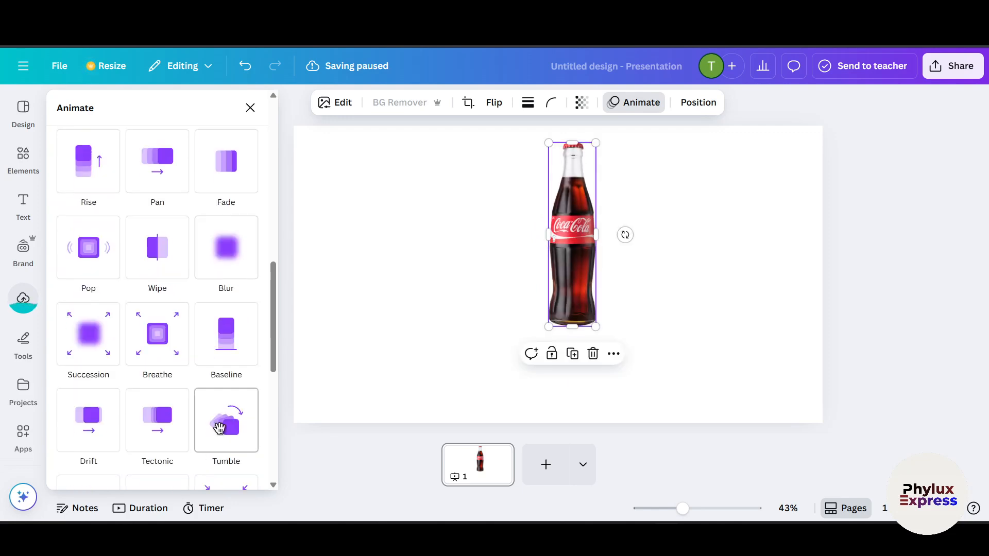
scroll(250, 266, "down", 8)
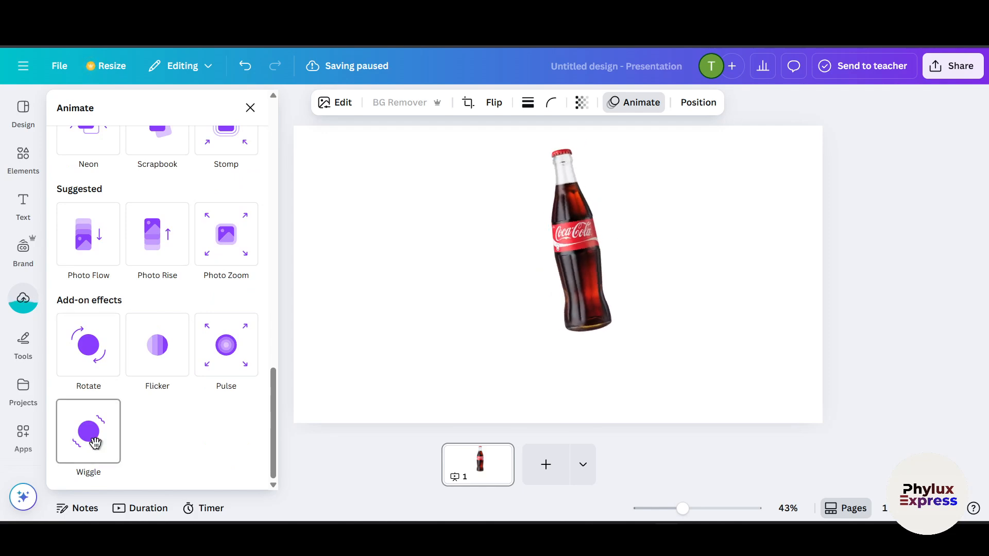
scroll(171, 425, "up", 15)
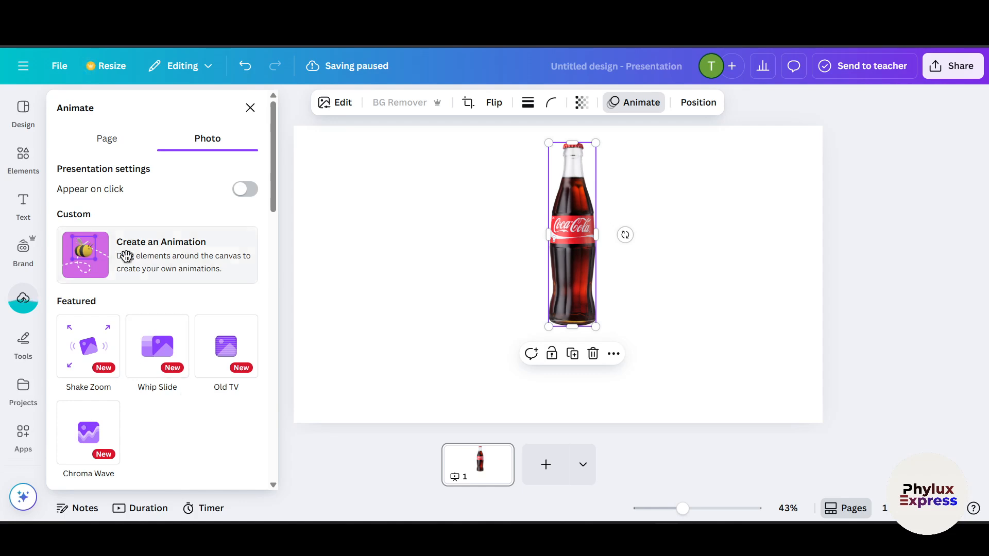
Create a custom animation that moves the bottle along a roughly rectangular looping path around the slide, ending near the lower right.
left_click(174, 249)
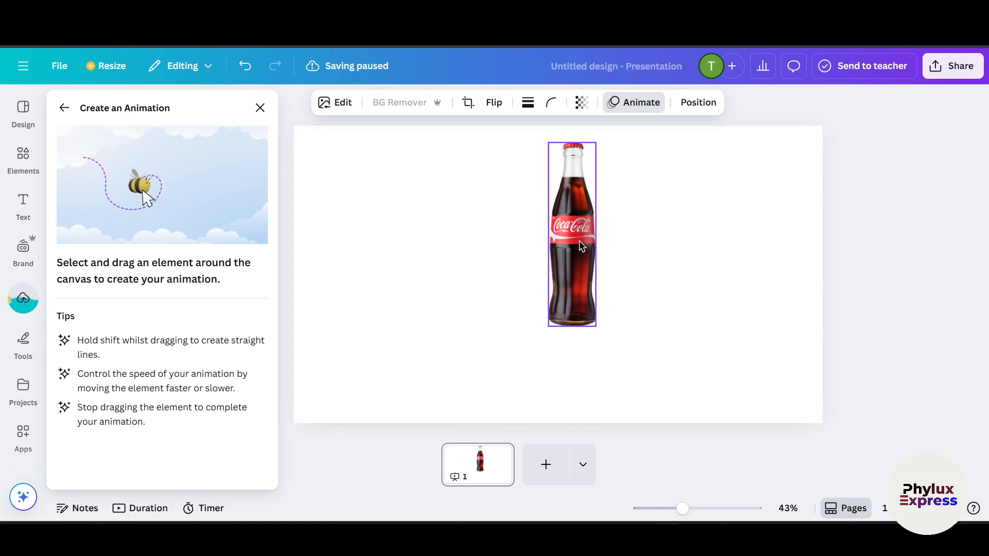
mouse_move(581, 246)
left_mouse_down()
mouse_move(562, 265)
mouse_move(462, 289)
mouse_move(380, 269)
mouse_move(381, 227)
mouse_move(397, 196)
mouse_move(663, 191)
mouse_move(687, 206)
mouse_move(683, 330)
mouse_move(530, 355)
mouse_move(404, 349)
mouse_move(345, 333)
mouse_move(380, 148)
mouse_move(714, 149)
mouse_move(751, 274)
mouse_move(749, 387)
left_mouse_up()
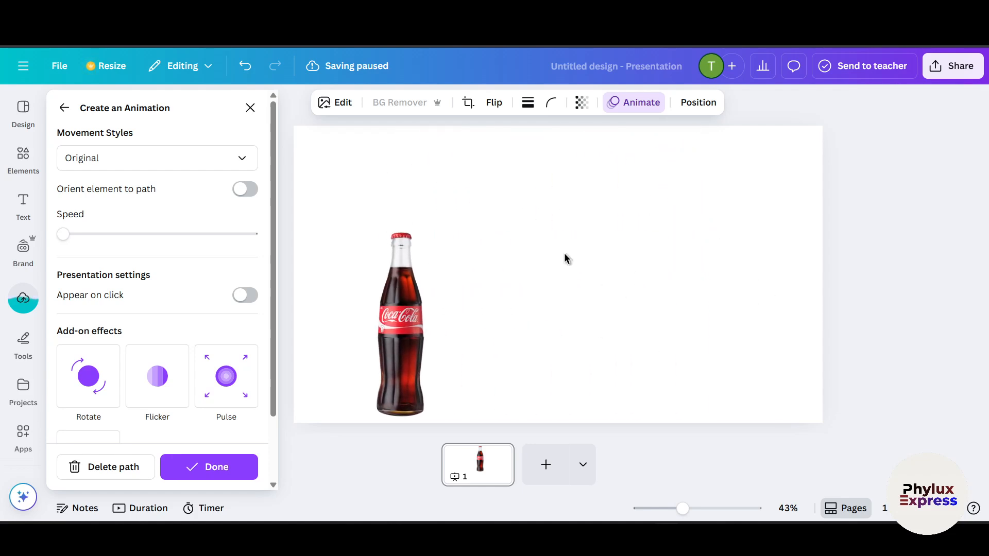
left_click(686, 246)
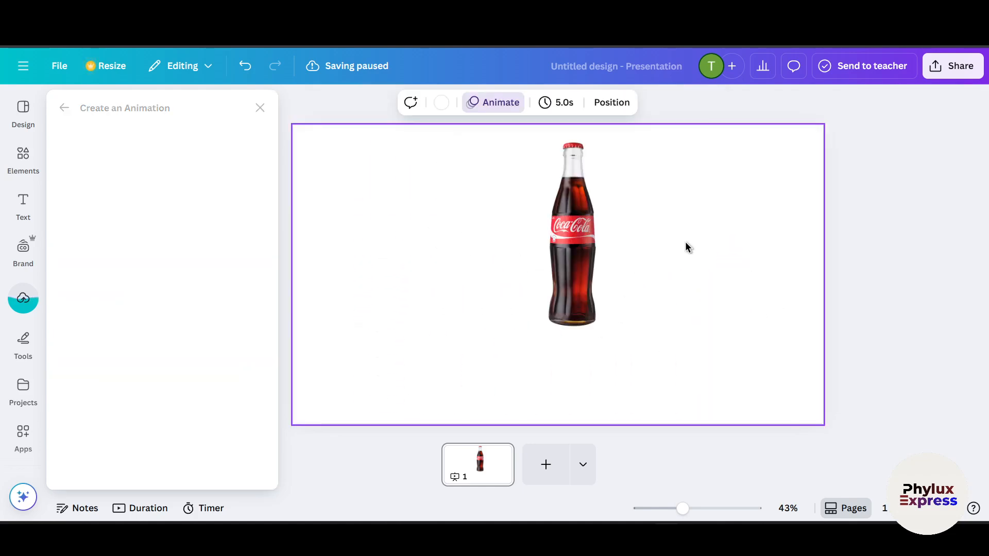
left_click(565, 236)
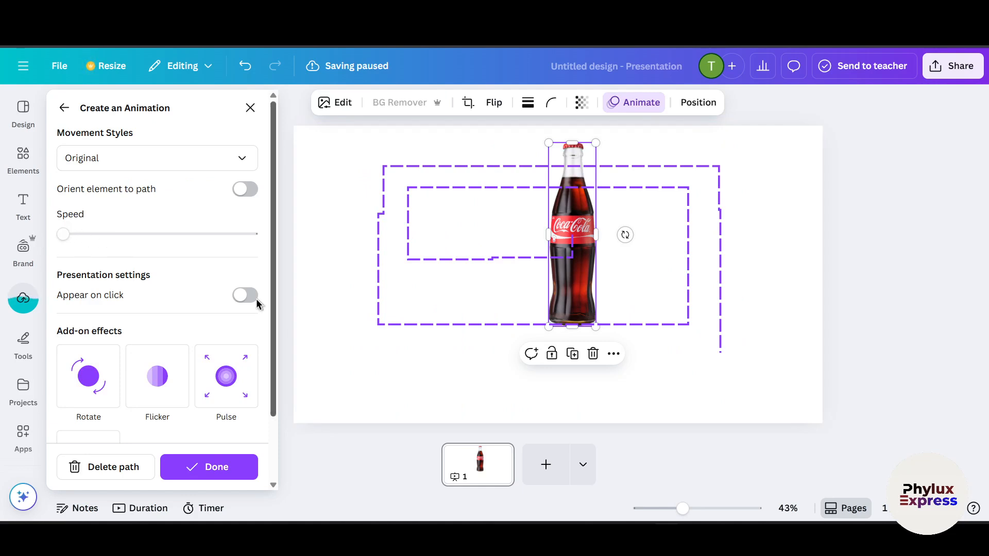
Set the bottle animation's movement style to Smooth and enable Orient element to path.
left_click(101, 398)
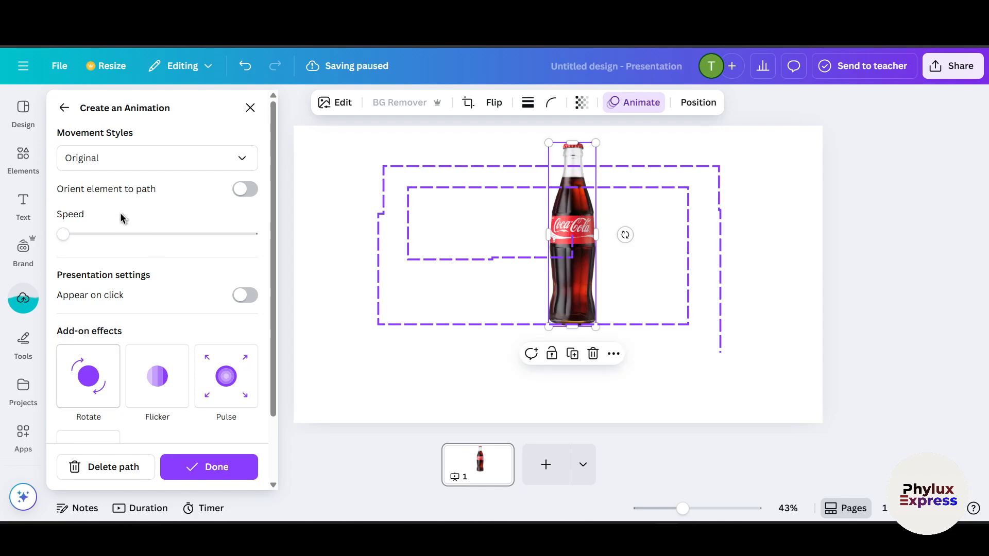
left_click(154, 158)
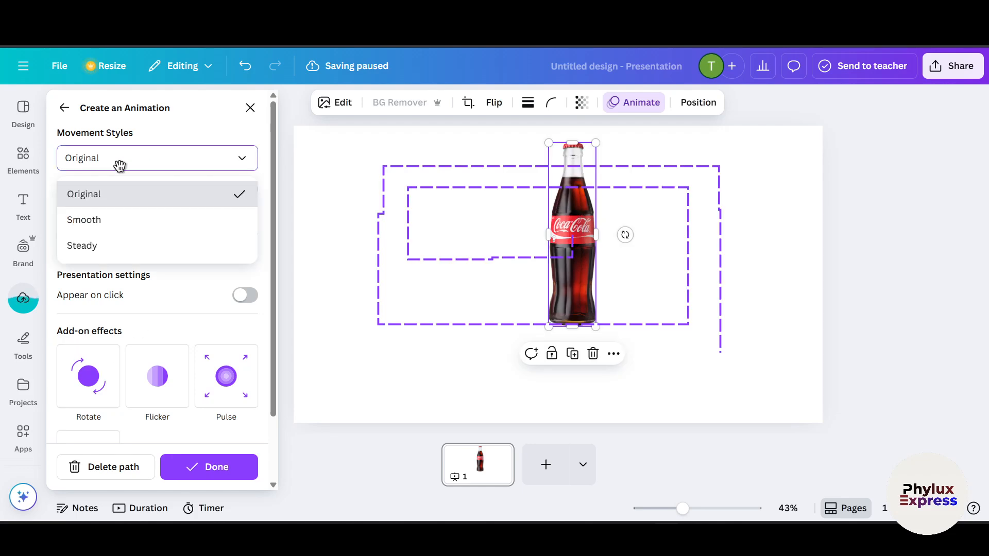
left_click(86, 218)
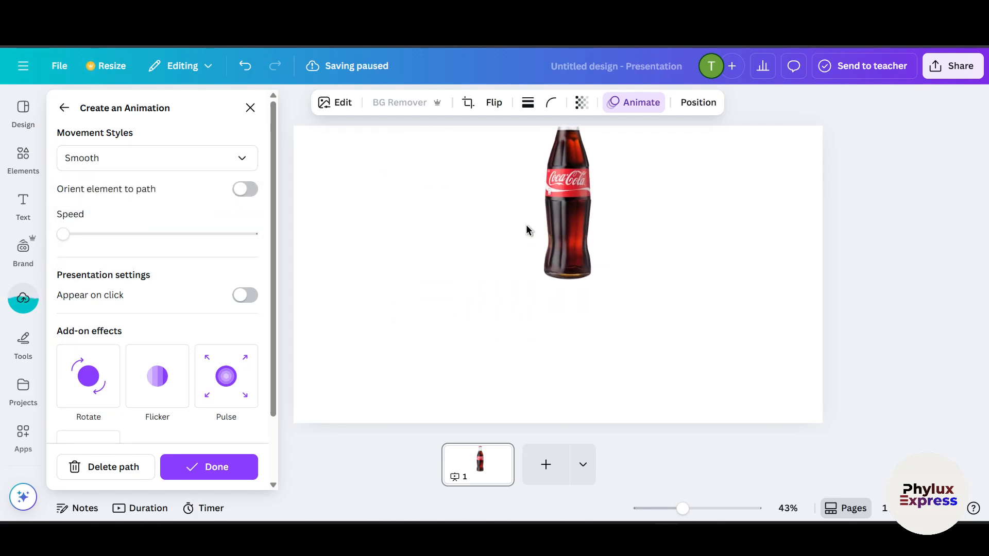
left_click(246, 189)
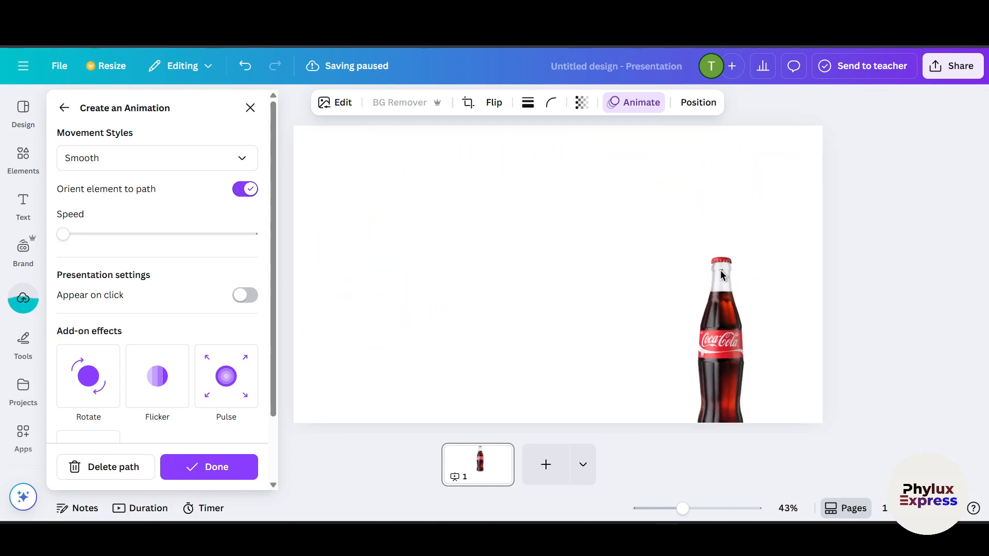
mouse_move(69, 239)
left_mouse_down()
mouse_move(241, 234)
mouse_move(63, 235)
left_mouse_up()
Enable Appear on click for the bottle animation and open its Click Order.
scroll(197, 256, "down", 2)
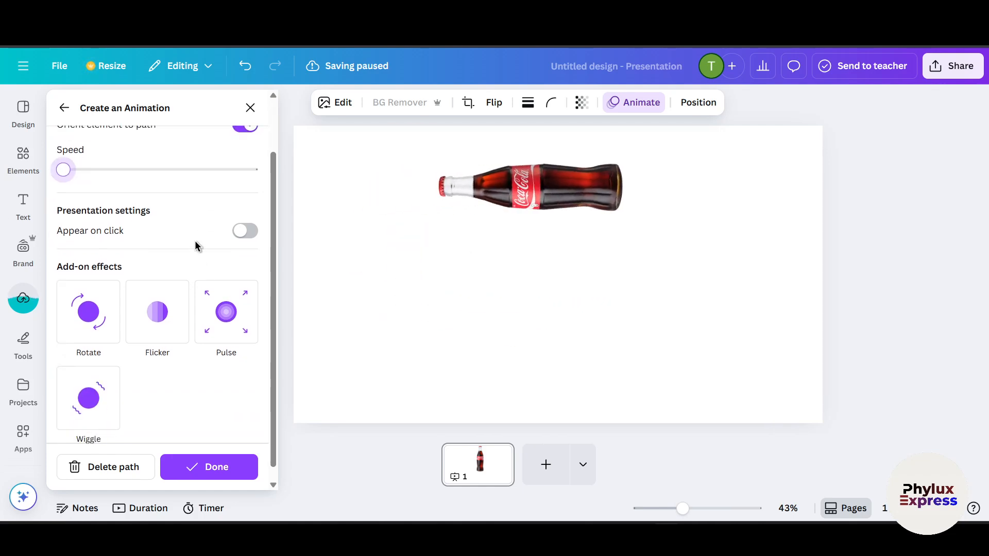
left_click(244, 231)
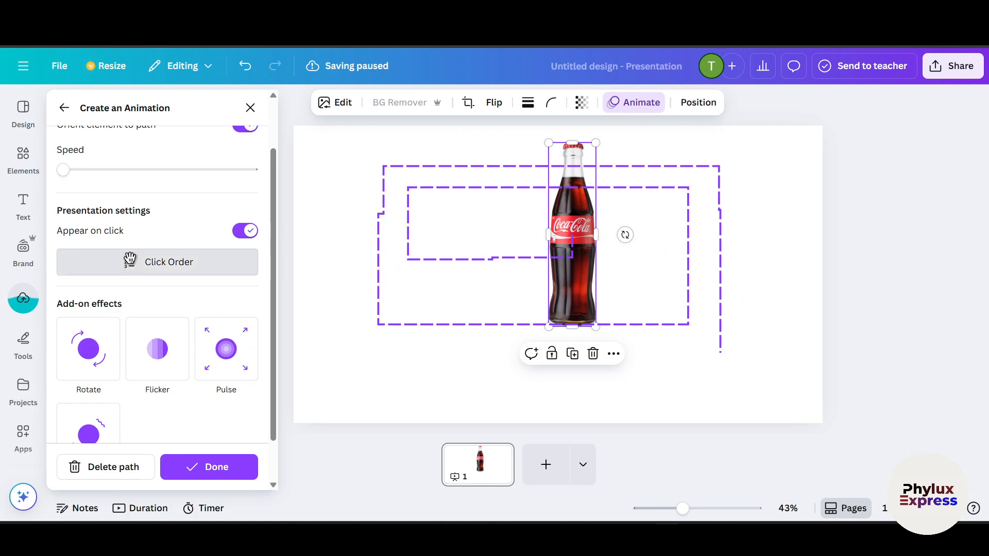
left_click(164, 262)
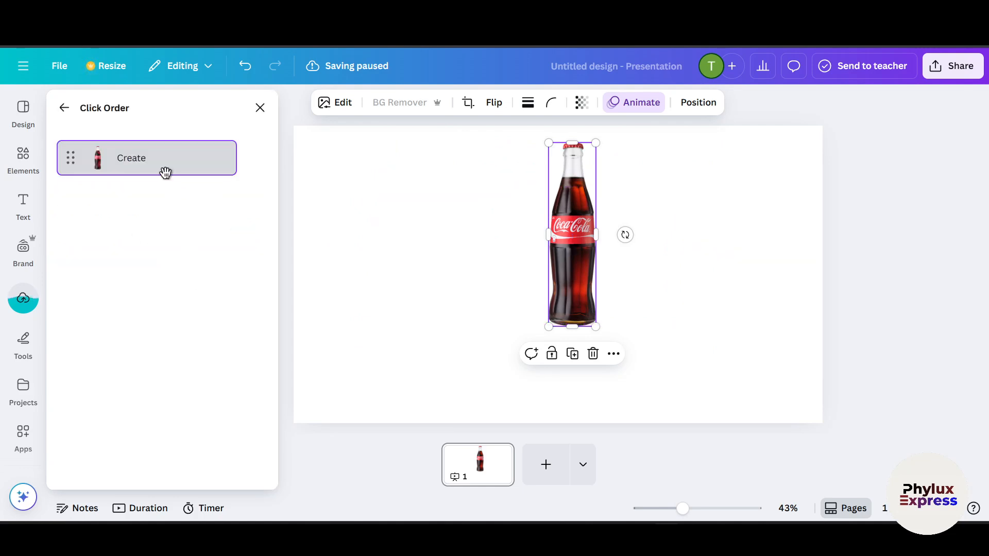
Leave the Click Order list and add the Pulse add-on effect to the bottle's custom animation.
left_click_drag(161, 156, 126, 161)
left_click(64, 107)
scroll(175, 332, "down", 1)
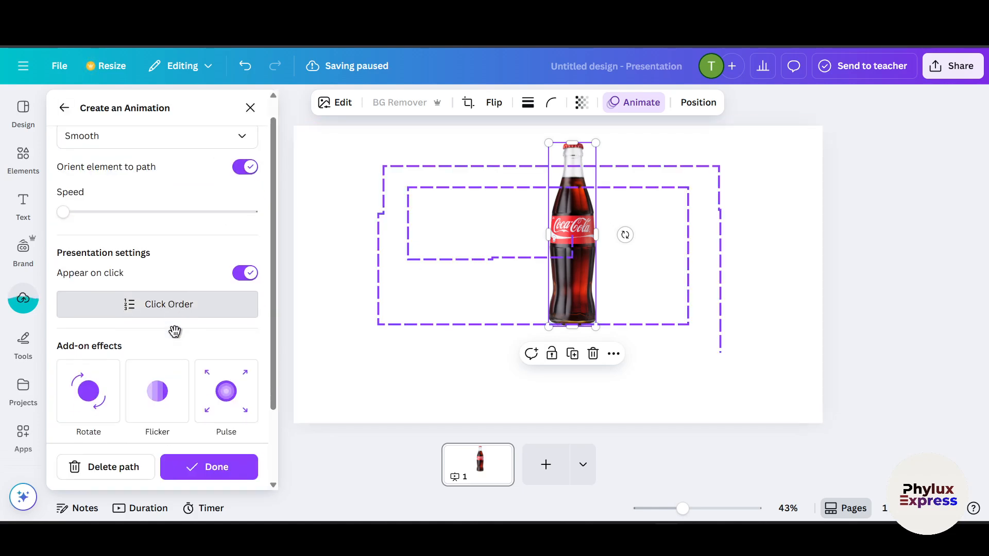
scroll(175, 331, "down", 2)
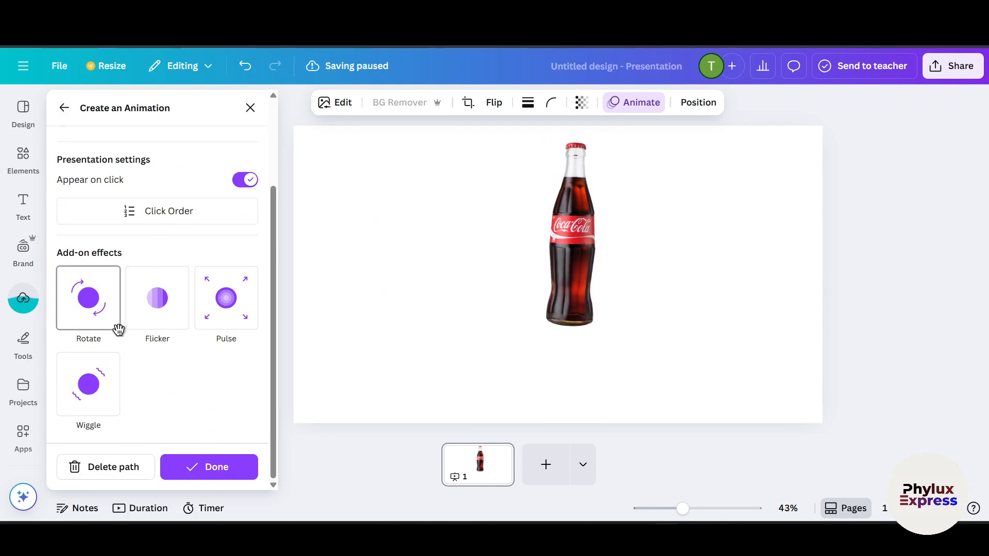
left_click(224, 312)
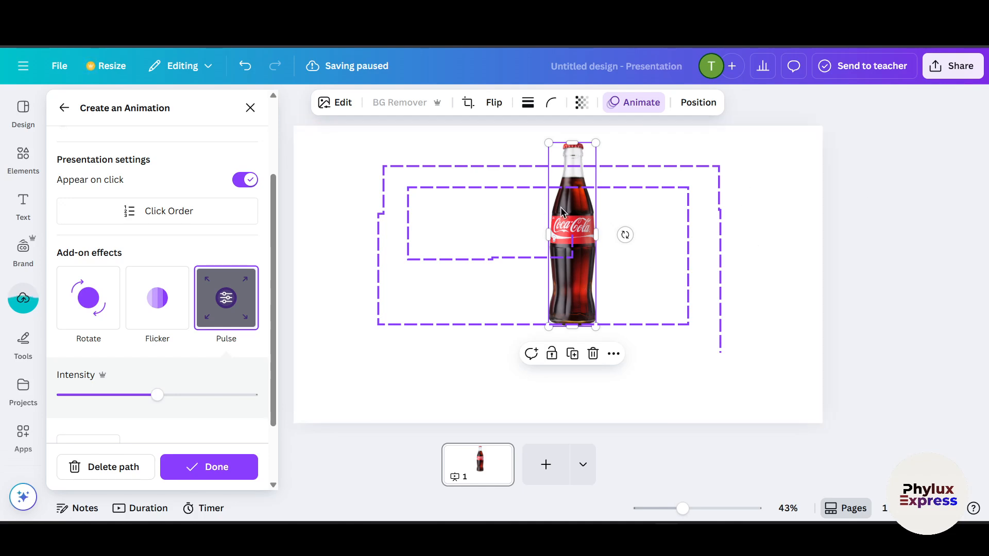
left_click(938, 68)
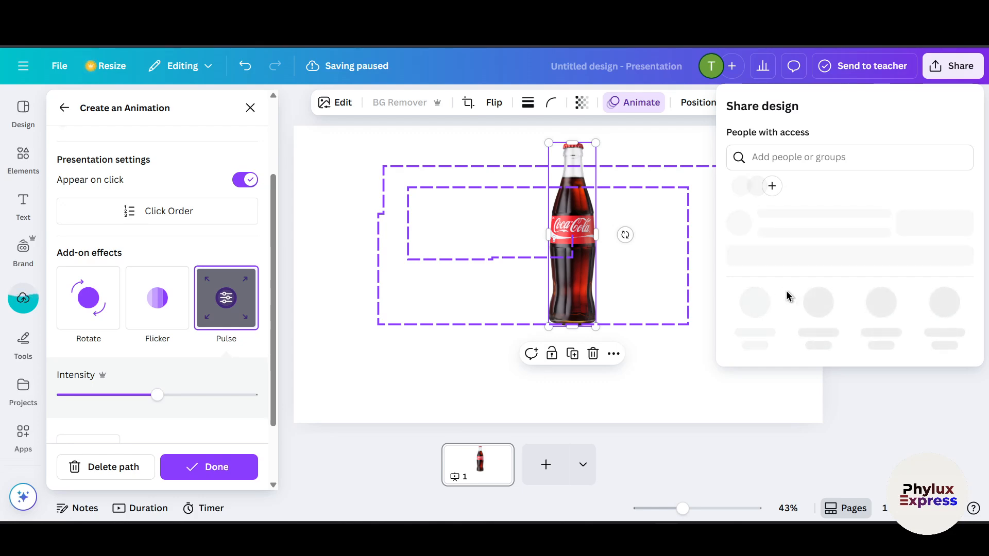
left_click(329, 224)
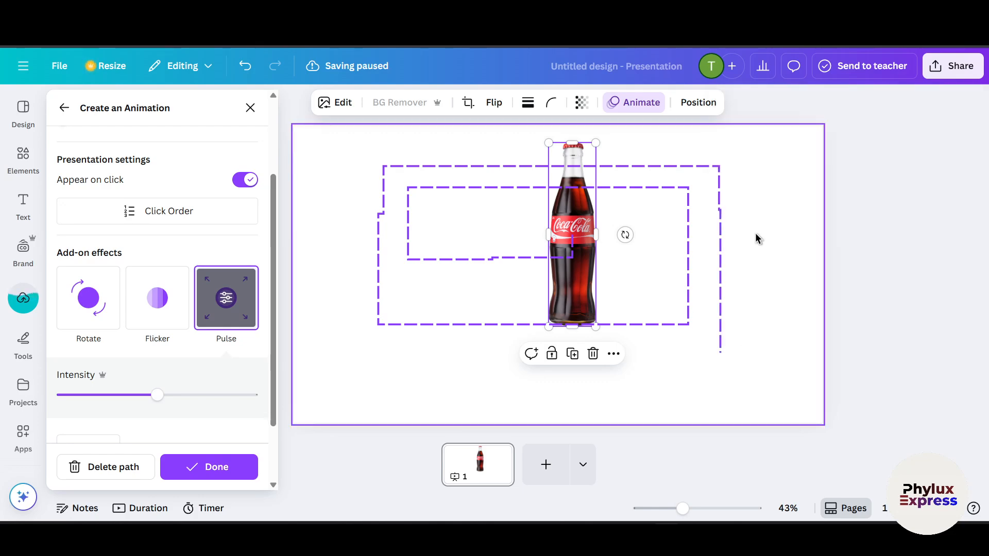
left_click(656, 178)
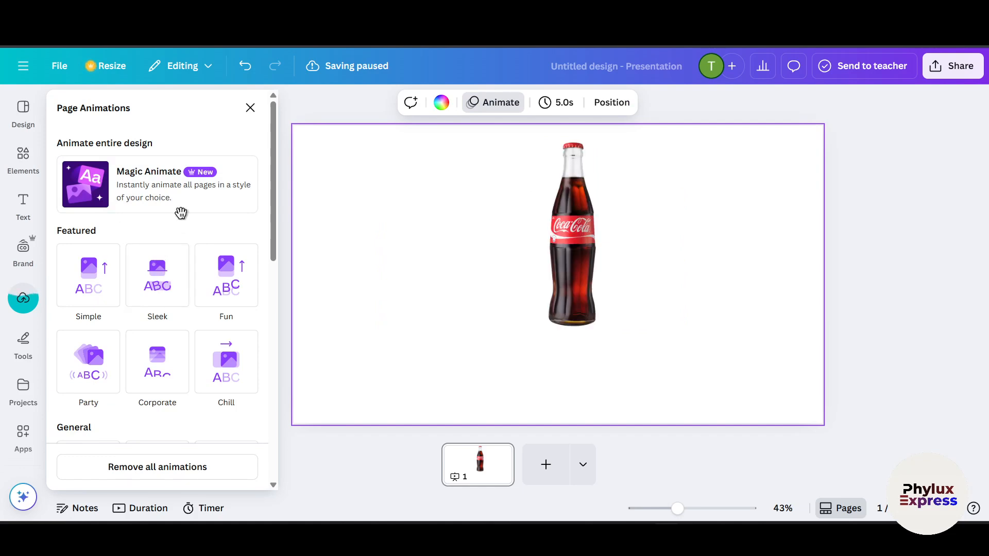
left_click(161, 187)
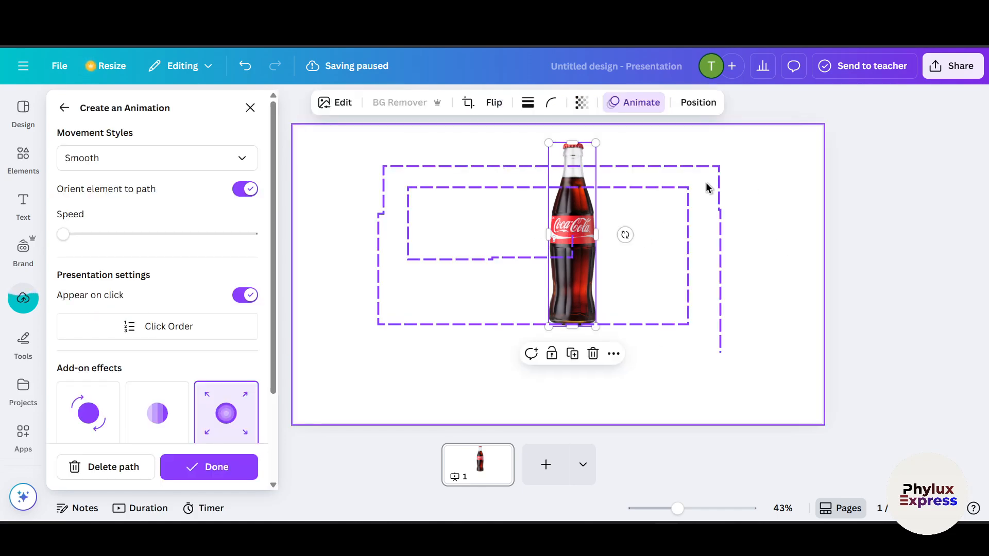
left_click(250, 107)
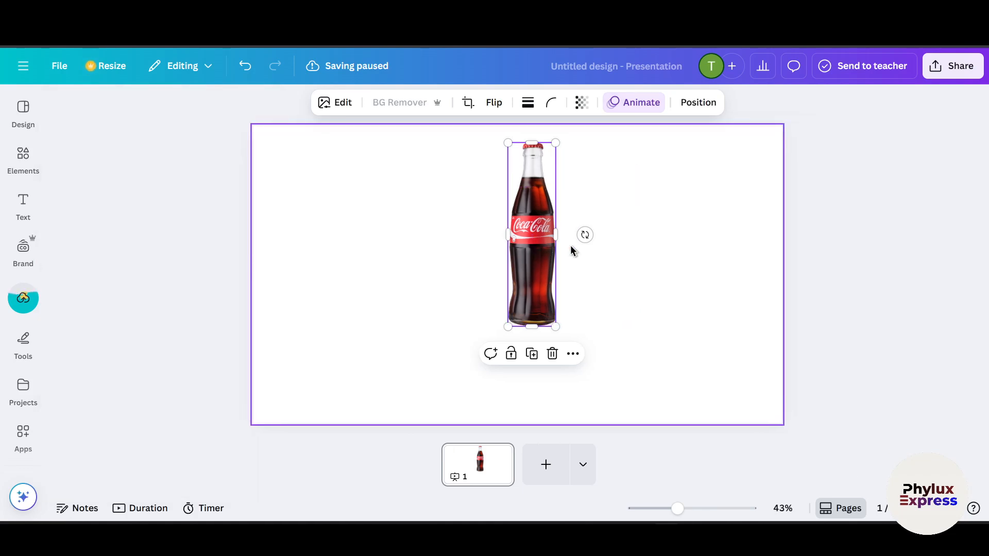
Open Magic Animate from the page animations and look through its recommended and alternative styles.
left_click(640, 102)
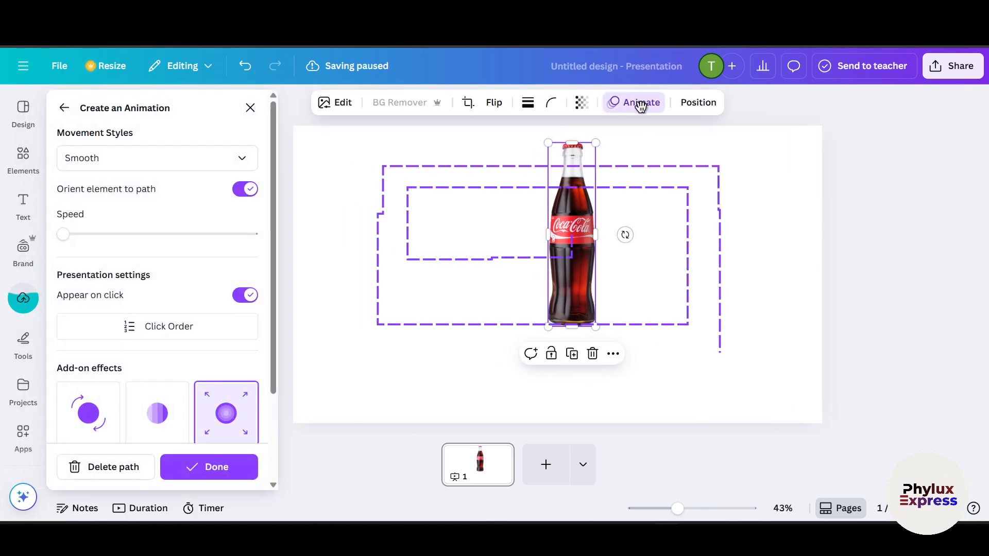
left_click(65, 107)
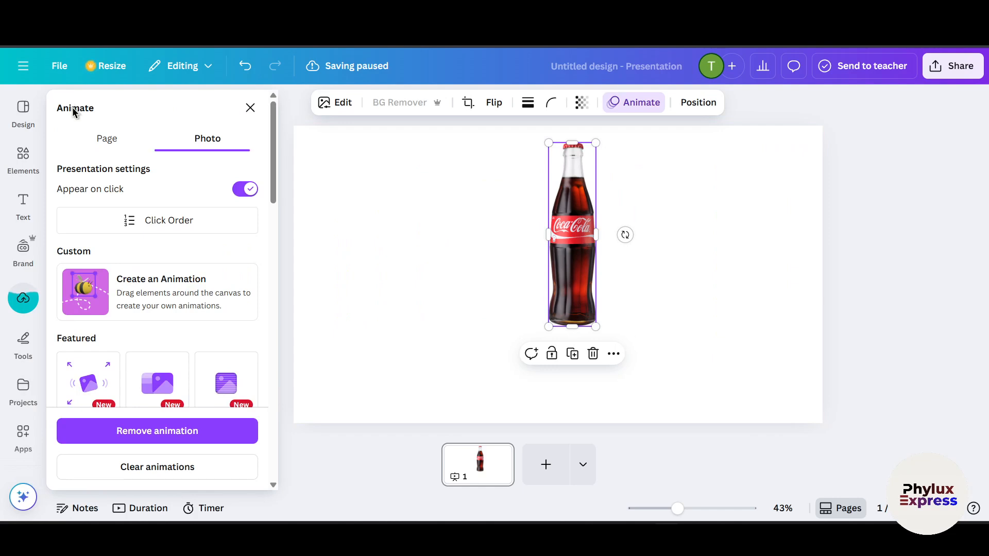
left_click(106, 138)
left_click(181, 220)
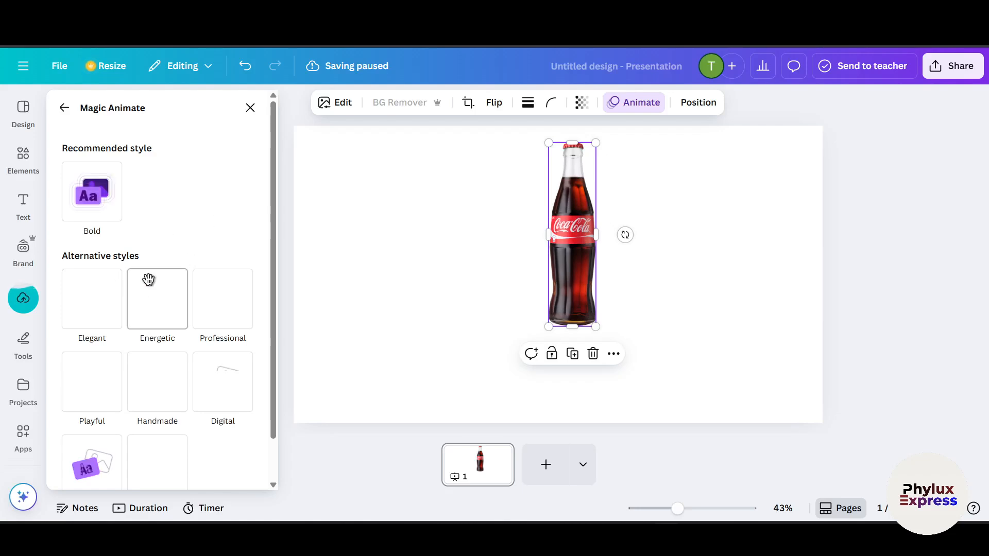
scroll(165, 303, "down", 1)
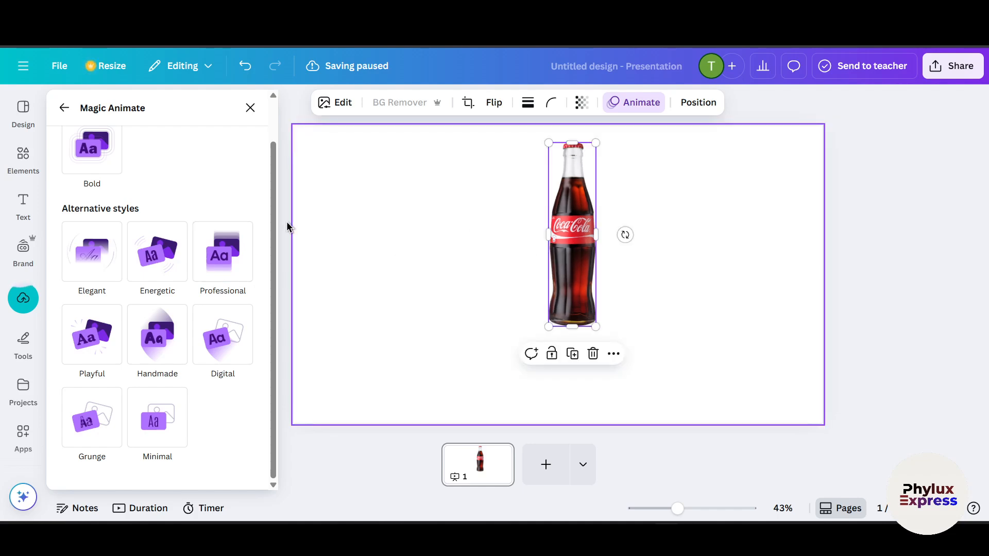
scroll(157, 211, "up", 1)
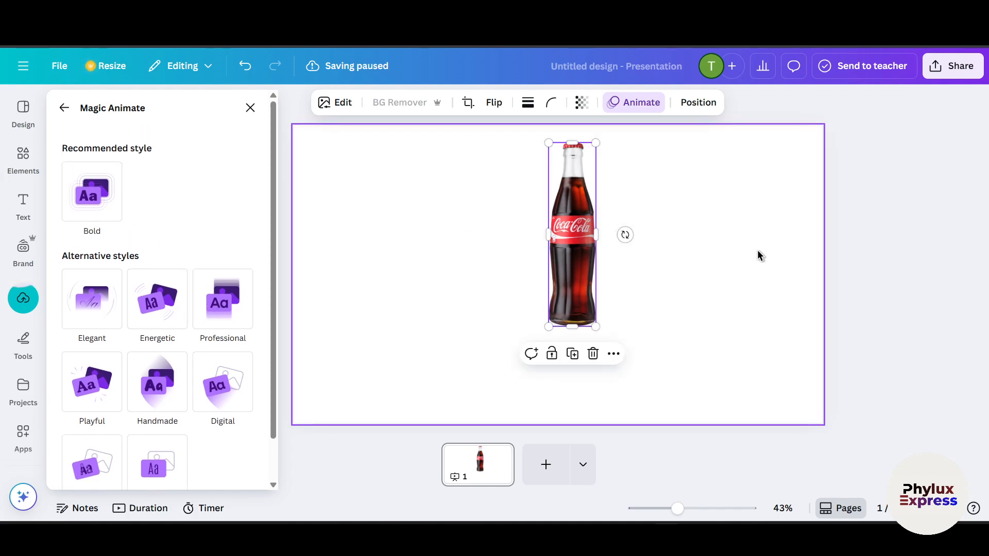